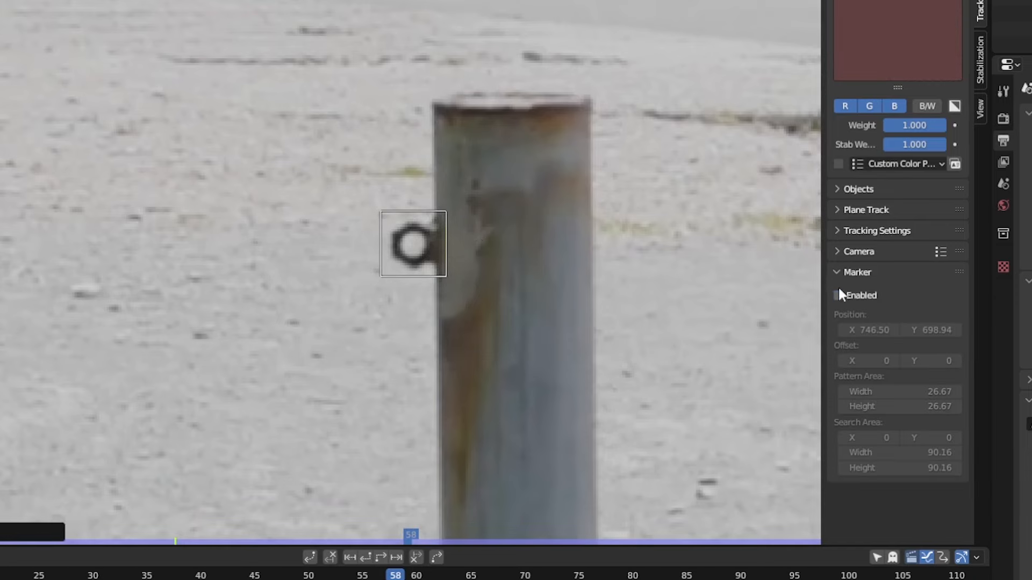
- Toggle the enabled state of the marker on the nut beside the metal post at frame 58
click(838, 295)
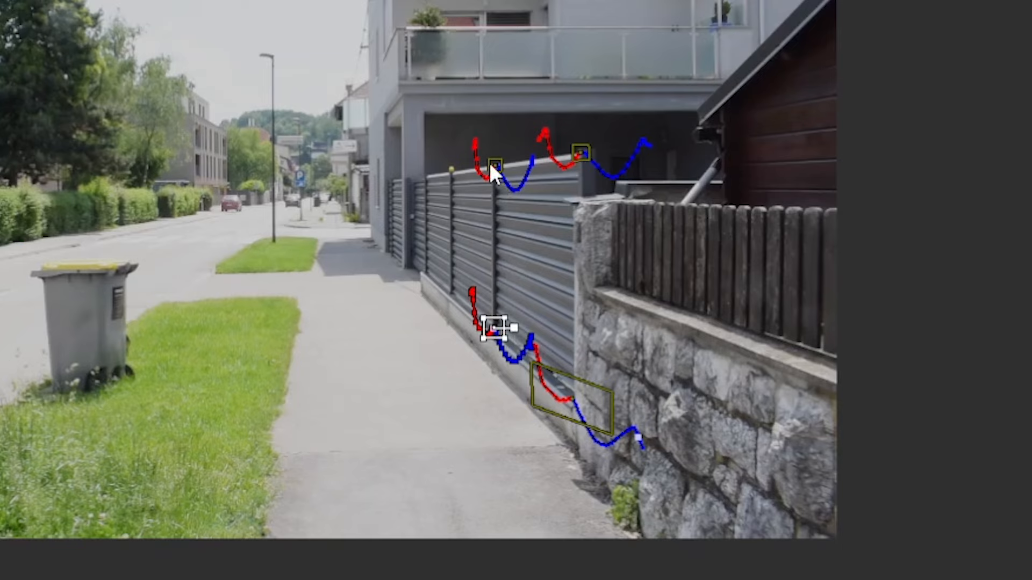
- Create a plane track from the four tracks on the metal fence in the Walk.MOV clip
click(573, 421)
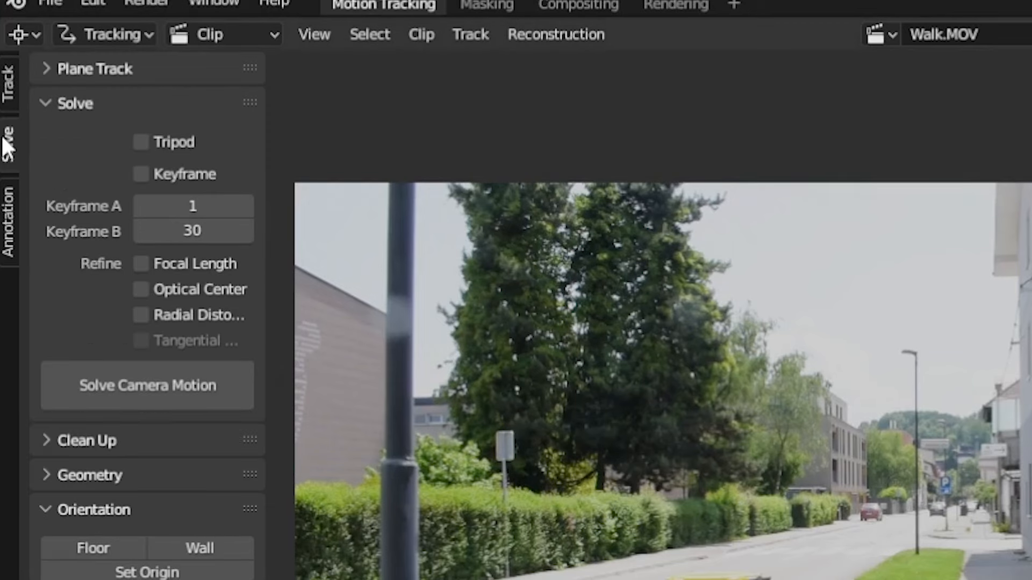
click(49, 107)
click(69, 63)
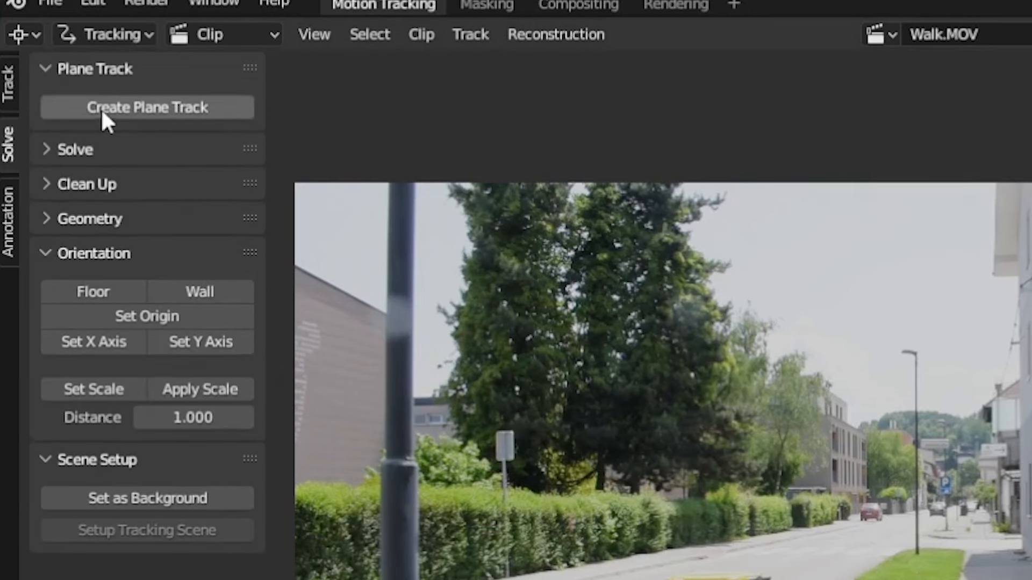
click(150, 106)
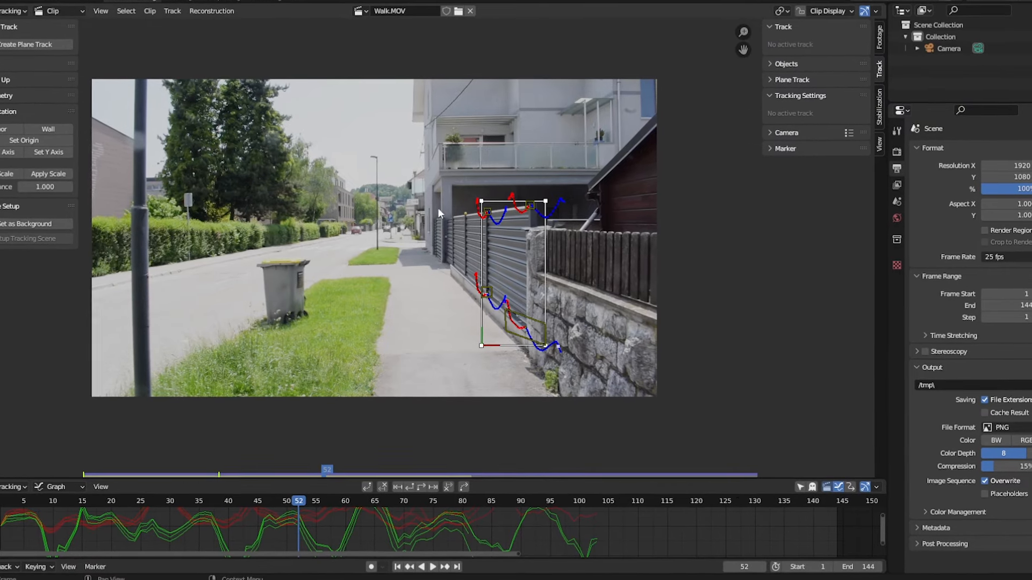
- Align the plane track's four corners with the corners of the nearest metal fence panel
scroll(581, 215, up, 3)
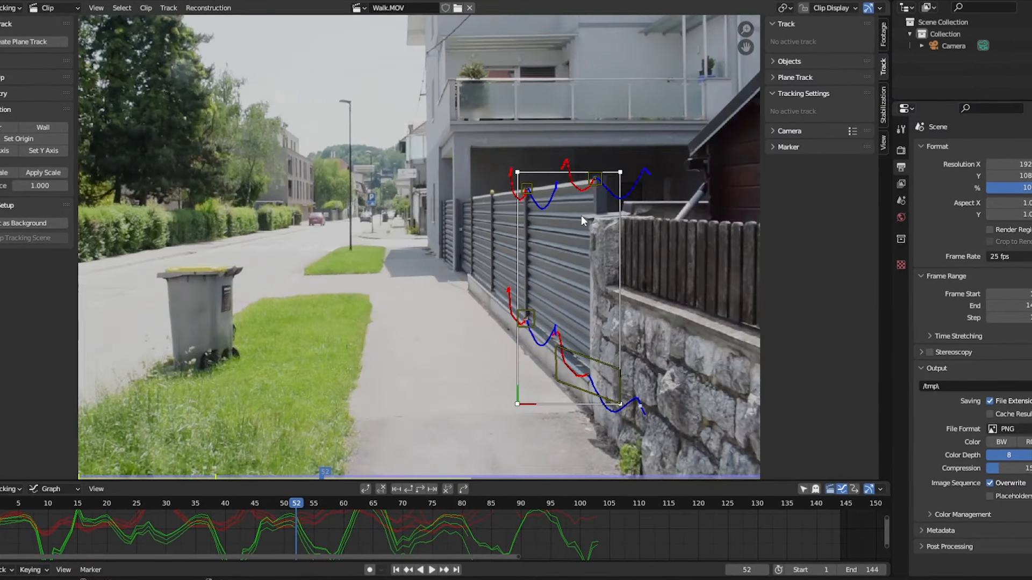
drag(674, 152, 642, 160)
drag(543, 151, 555, 173)
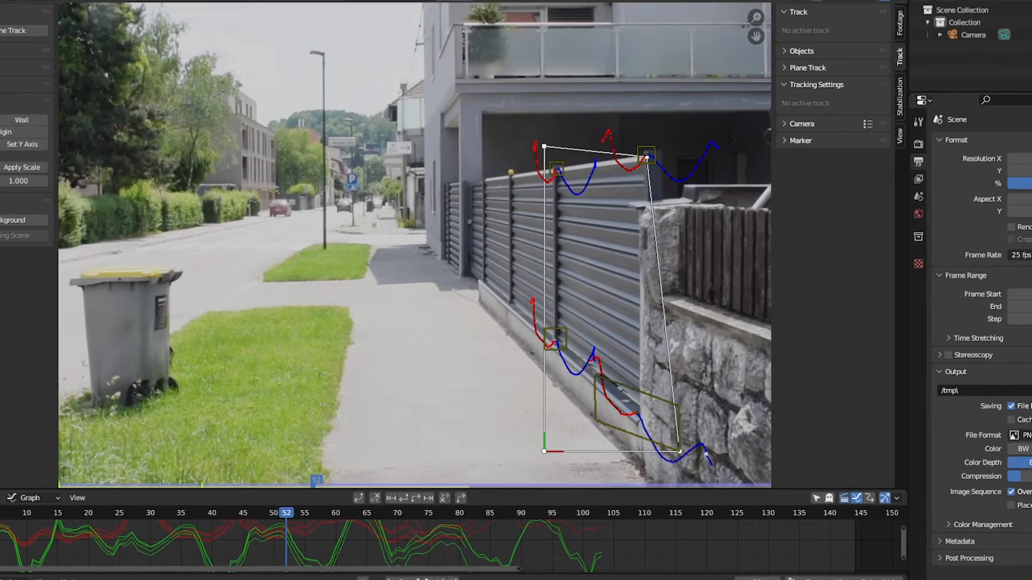
drag(545, 453, 554, 341)
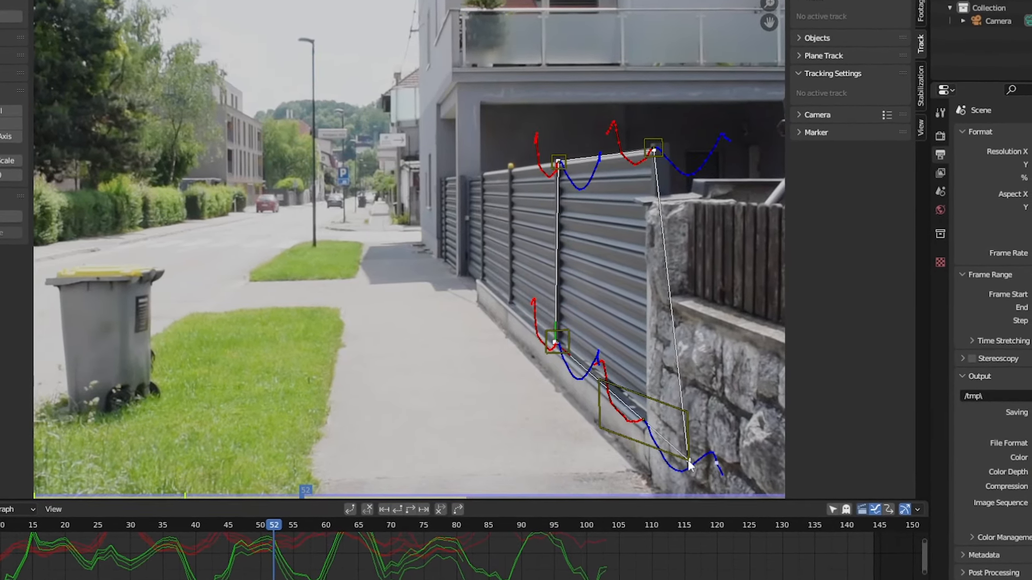
drag(690, 465, 646, 462)
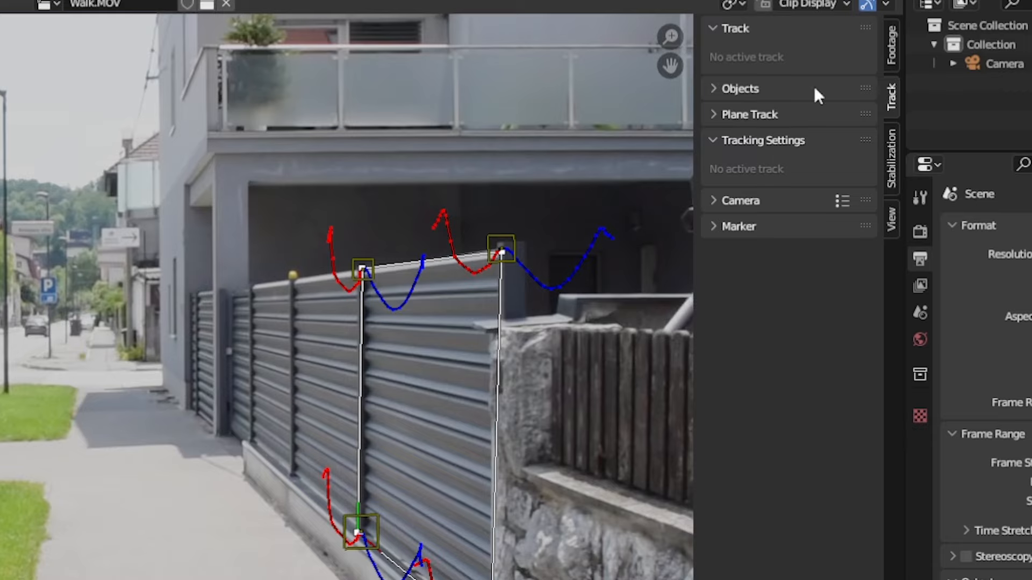
- Rename the plane track as Grafitti
click(738, 114)
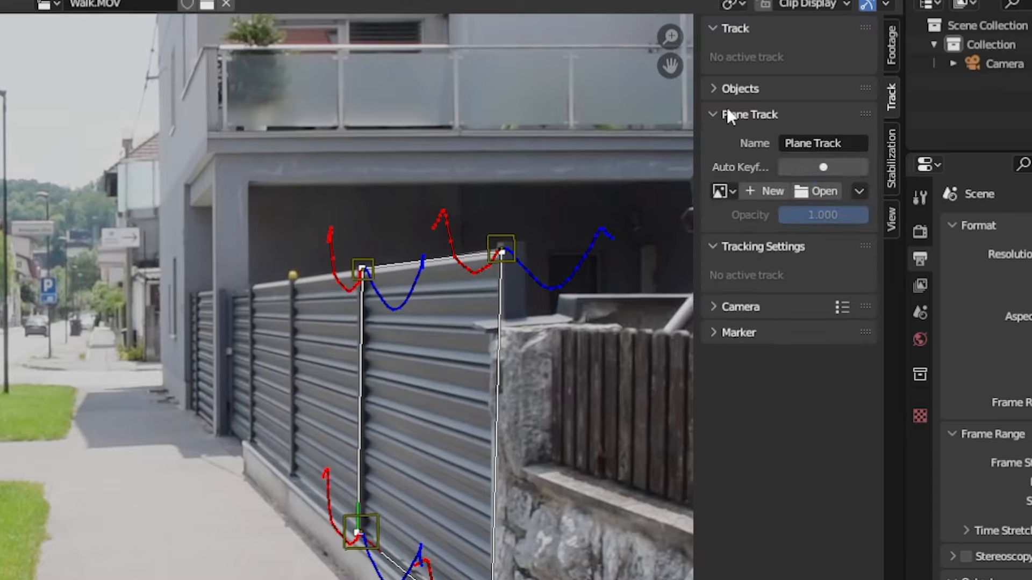
click(823, 143)
text(Grafitti)
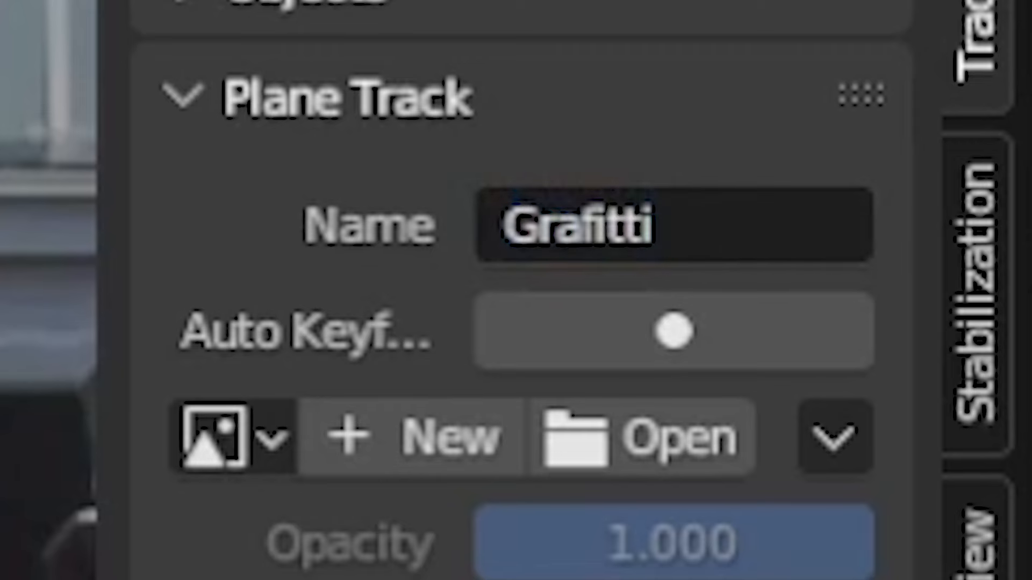
key(Return)
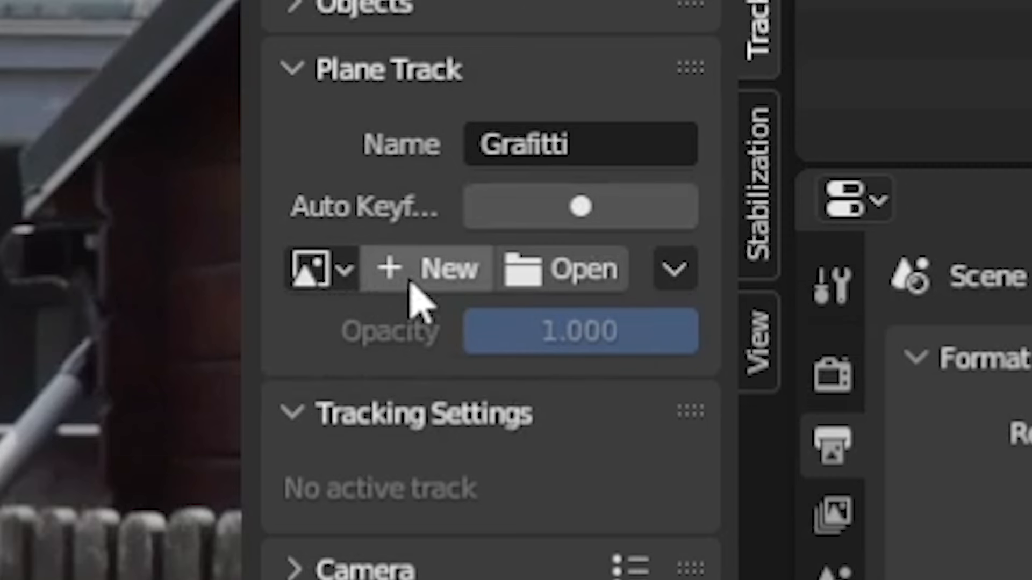
- Create an image from the plane track's marker and save the resulting fence texture as a new file
click(678, 268)
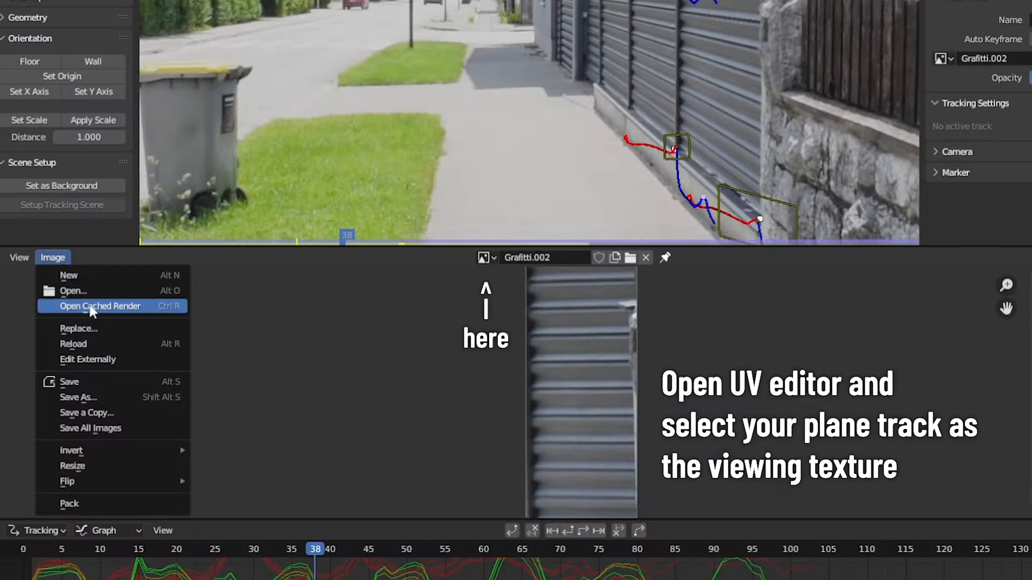
click(118, 393)
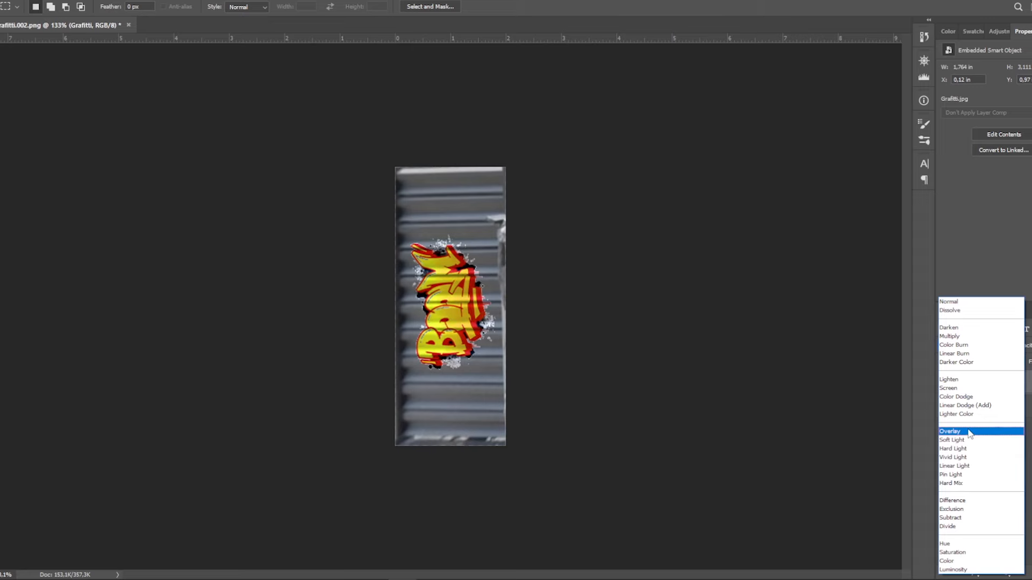
- Set the graffiti layer's blend mode to Overlay in Photoshop, and open an image for the Grafitti plane track in Blender
click(950, 432)
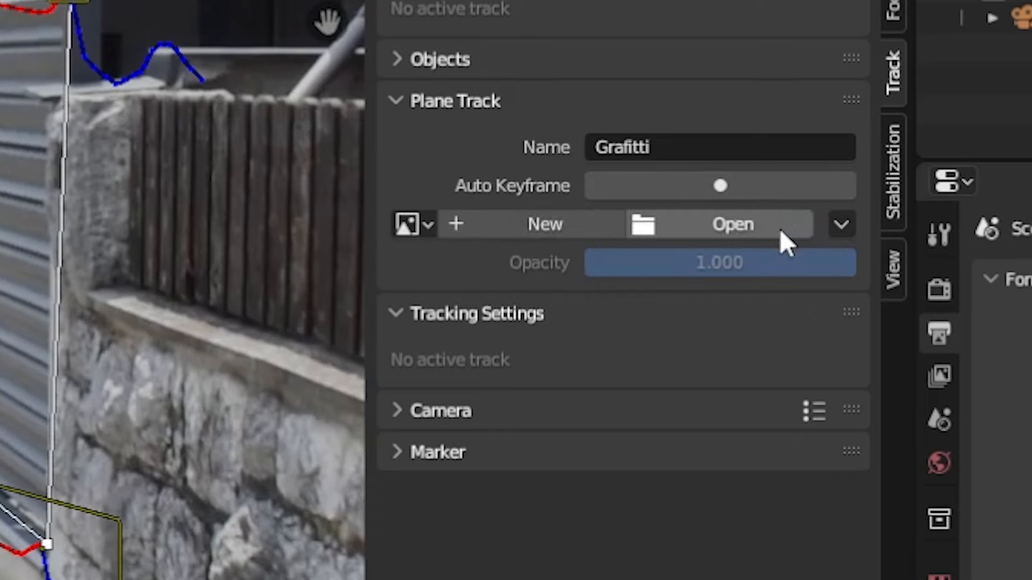
click(748, 231)
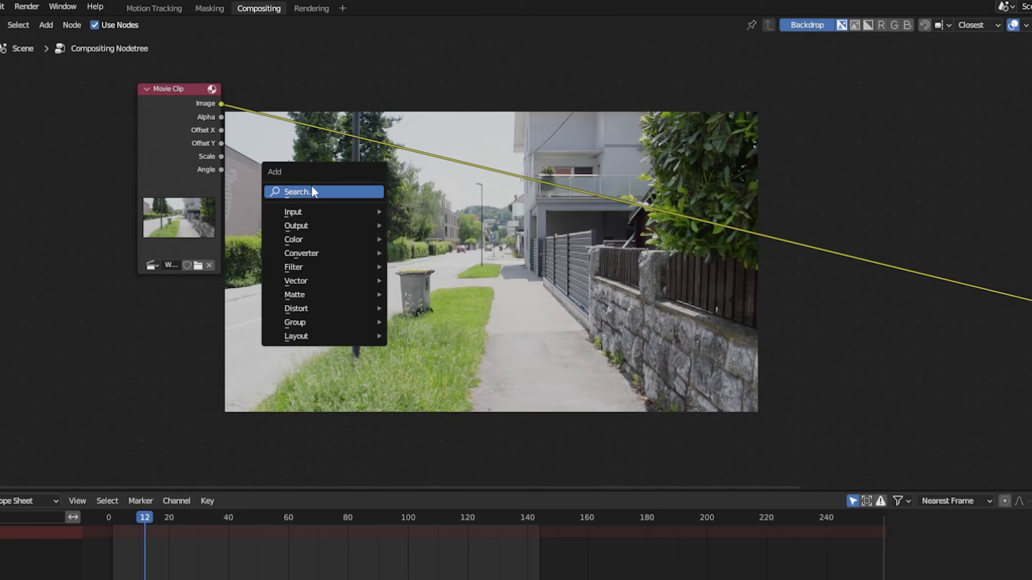
- Add the Grafitti.002 image node and a Plane Track Deform node set to the clip's KMAREA object and FINAL plane track
click(311, 186)
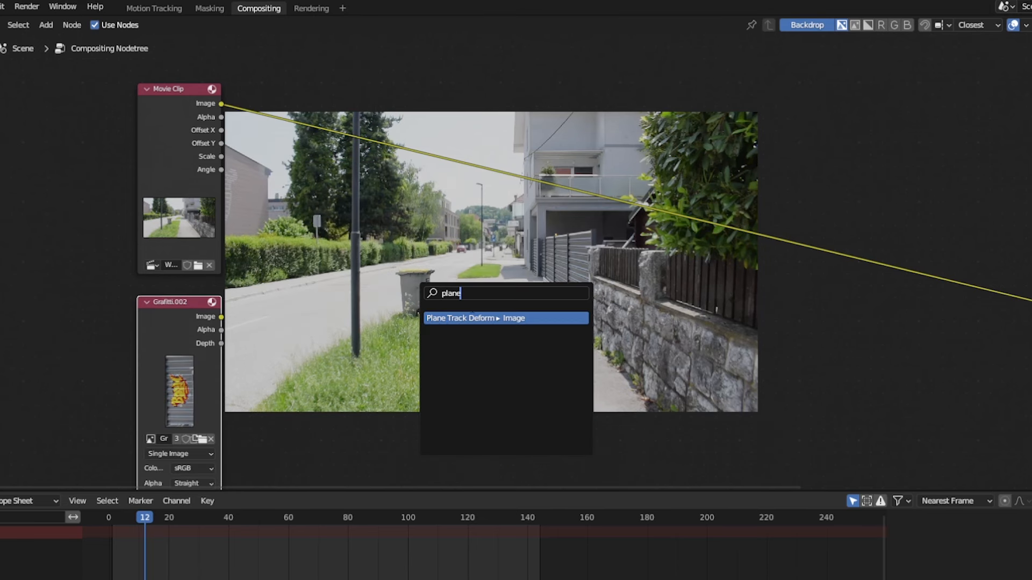
key(Return)
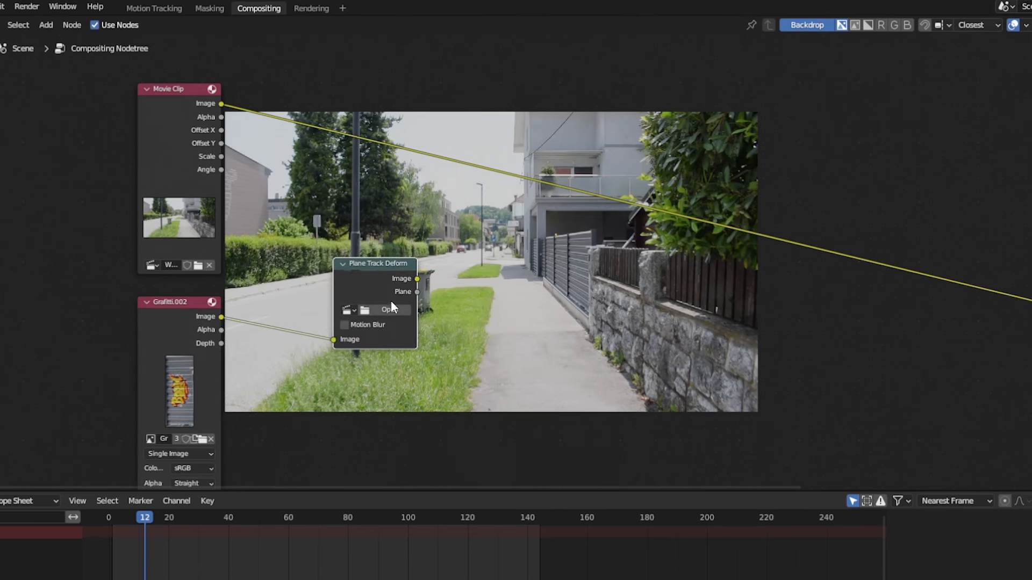
click(371, 325)
click(368, 342)
click(371, 339)
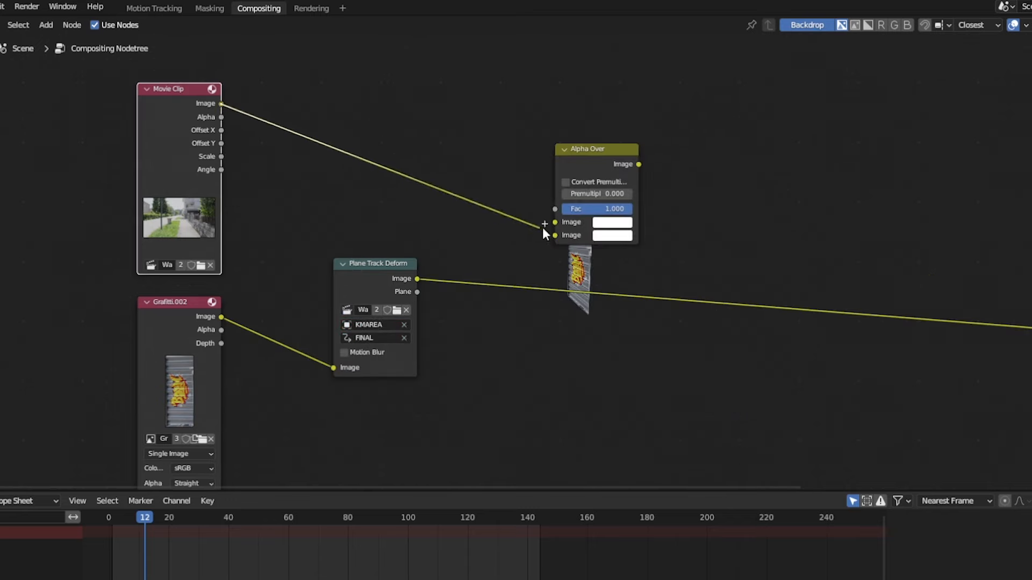
- Connect the Movie Clip image to the Alpha Over node, preview that node's output and reposition it
drag(552, 239, 555, 235)
ctrl+shift+click(592, 172)
drag(591, 172, 530, 341)
middle_drag(531, 340, 403, 351)
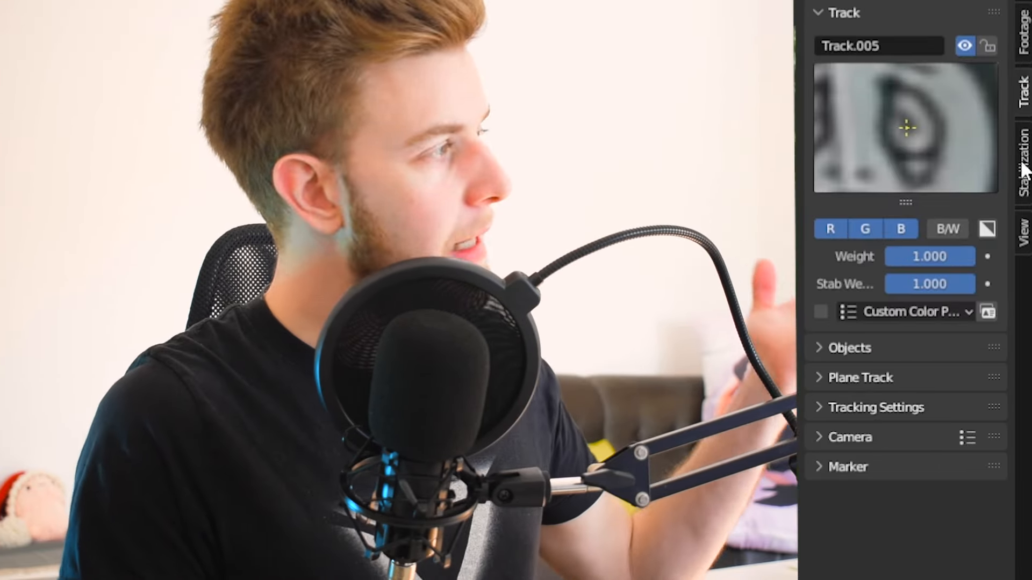
- Turn on 2D Stabilization for the clip with Rotation and Scale enabled, widening the settings area to show full labels
click(1023, 164)
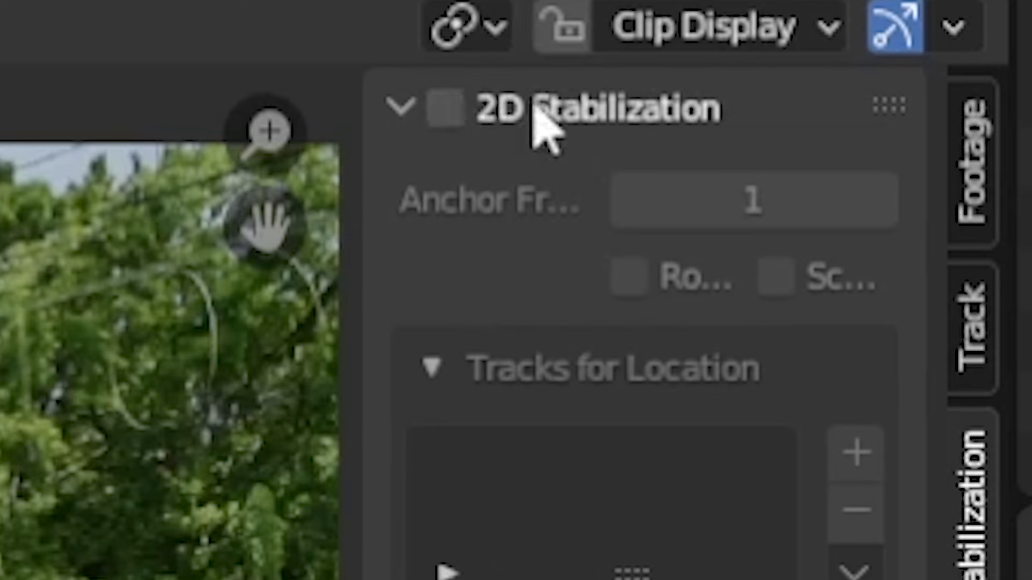
click(450, 109)
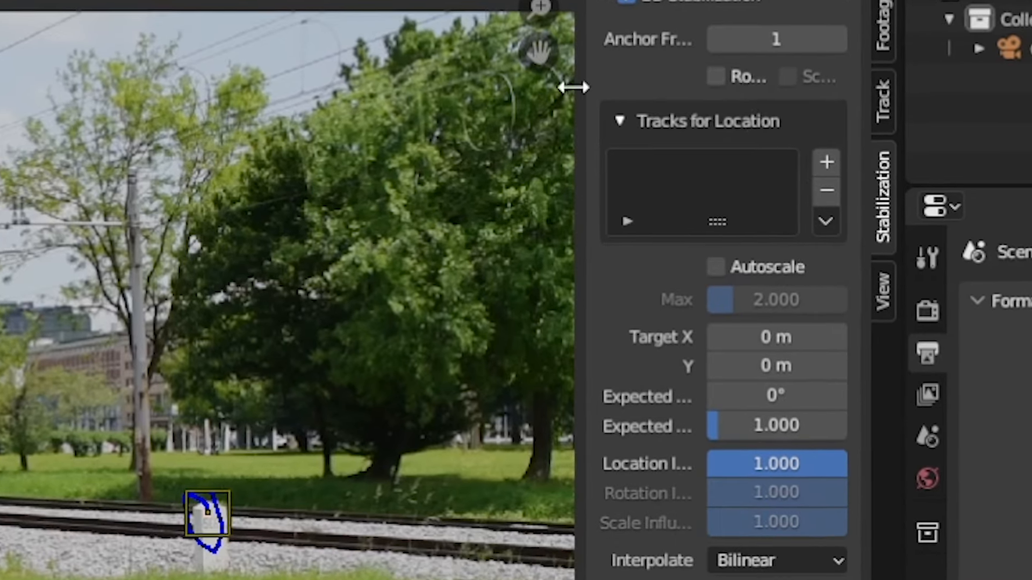
drag(573, 87, 440, 131)
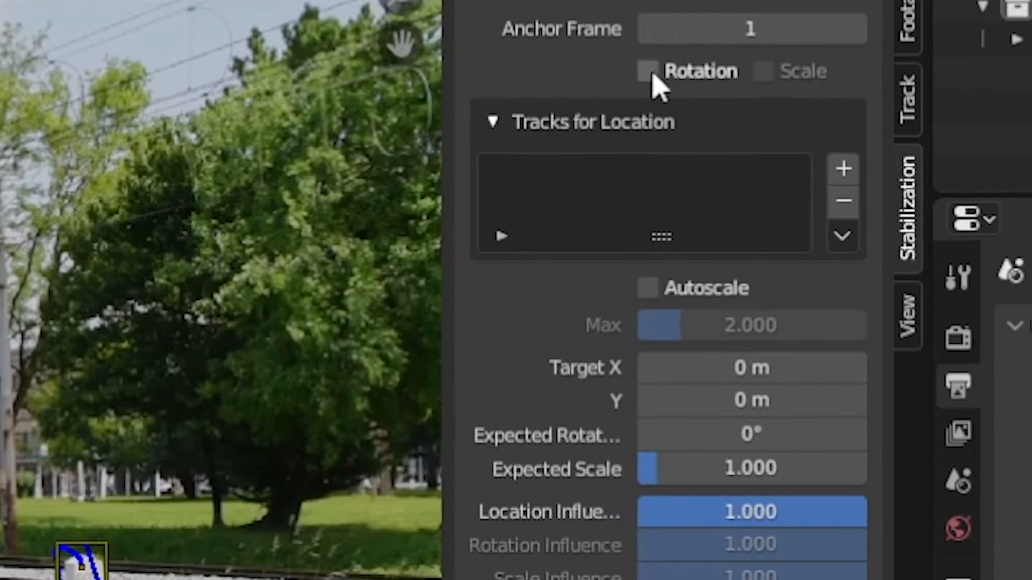
click(642, 76)
click(763, 73)
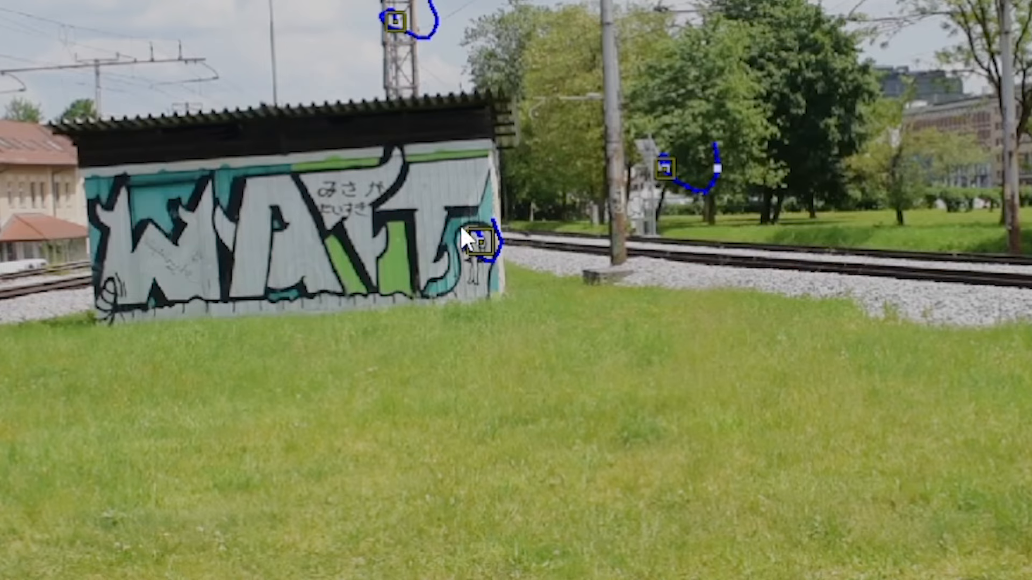
- Add the track on the graffiti hut's corner to the location stabilization tracks and turn on Show Stable
click(481, 248)
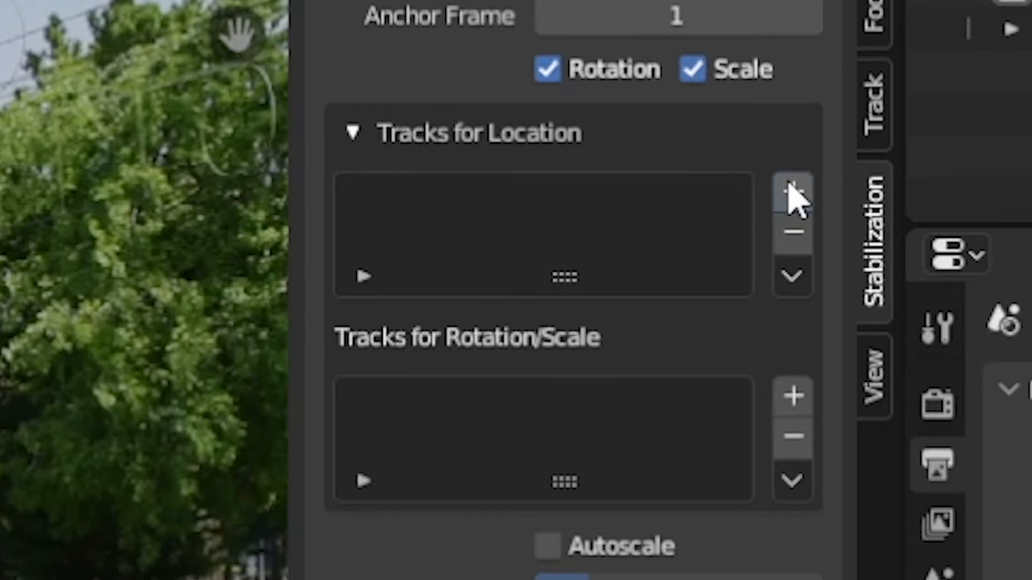
click(794, 198)
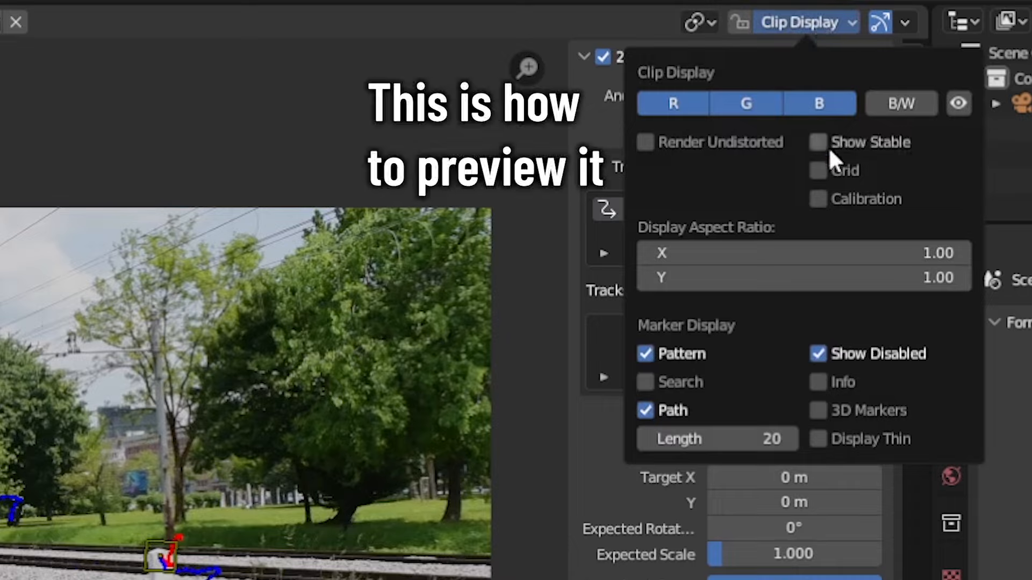
click(820, 146)
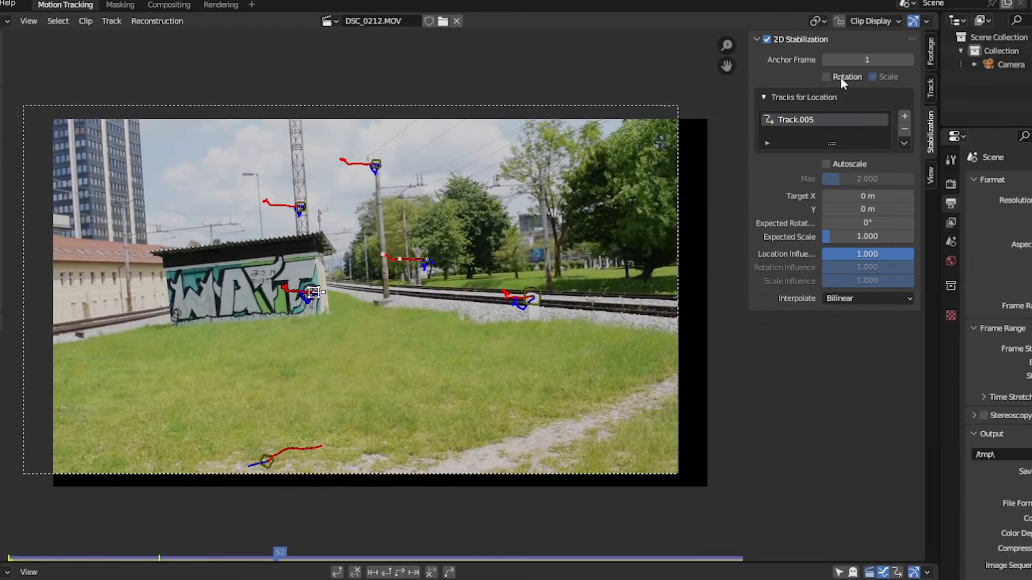
- Enable Rotation stabilization and Autoscale, and scrub through the clip to check the stabilized framing
click(838, 77)
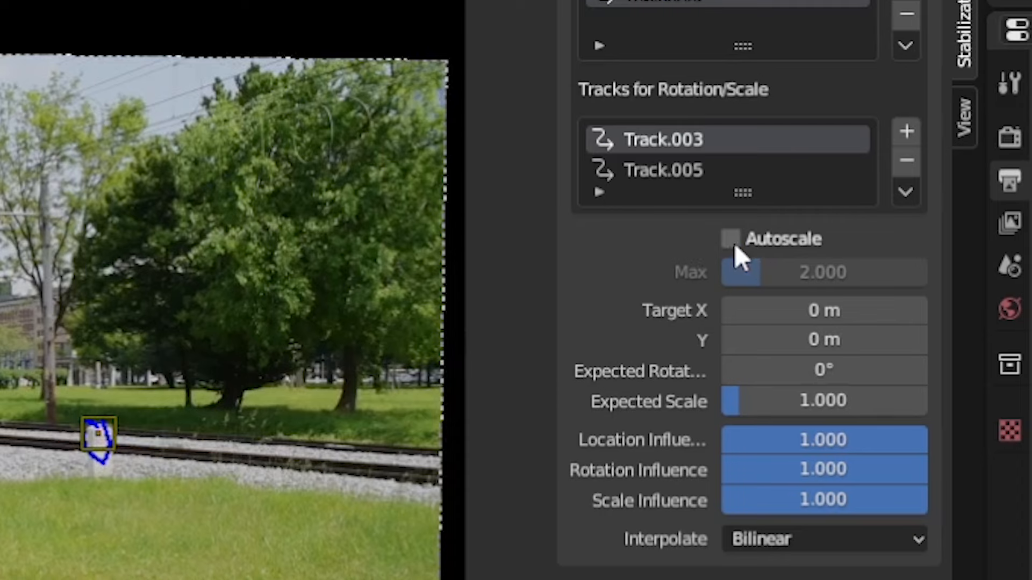
click(732, 242)
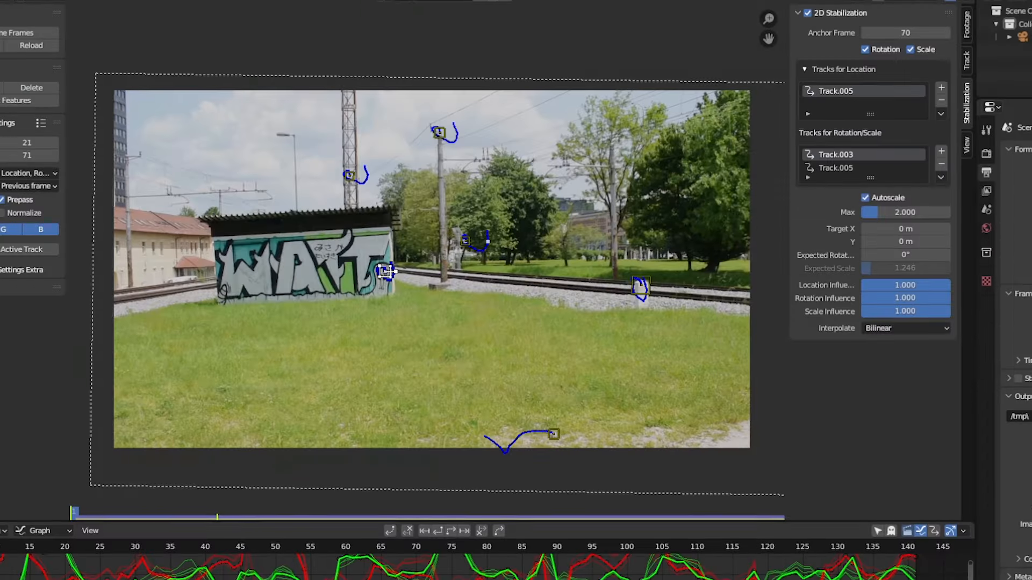
drag(2, 556, 763, 554)
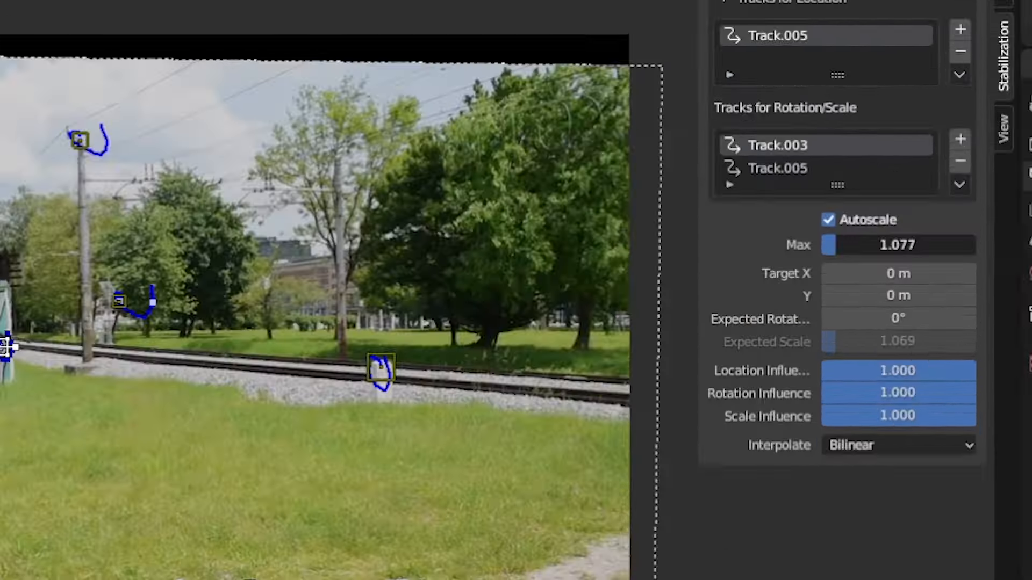
- Set the Autoscale maximum to 1.252
drag(951, 208, 954, 208)
drag(898, 245, 953, 244)
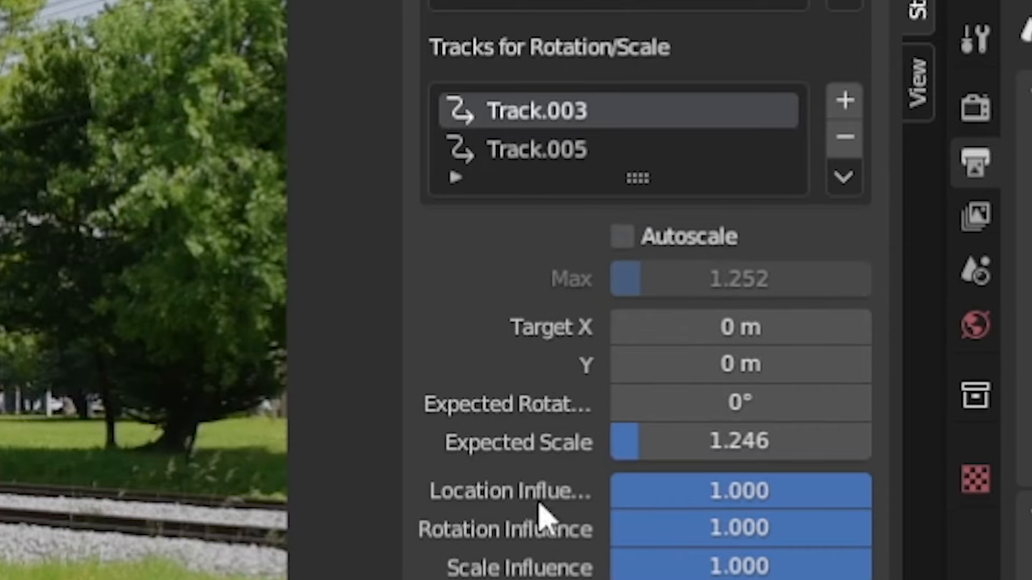
- Set the stabilization target to X -0.041 m and Y 0.019 m, Expected Rotation to 0.79° and Expected Scale to 1.164
drag(741, 442, 736, 441)
drag(727, 245, 729, 244)
drag(938, 106, 946, 132)
drag(936, 159, 962, 159)
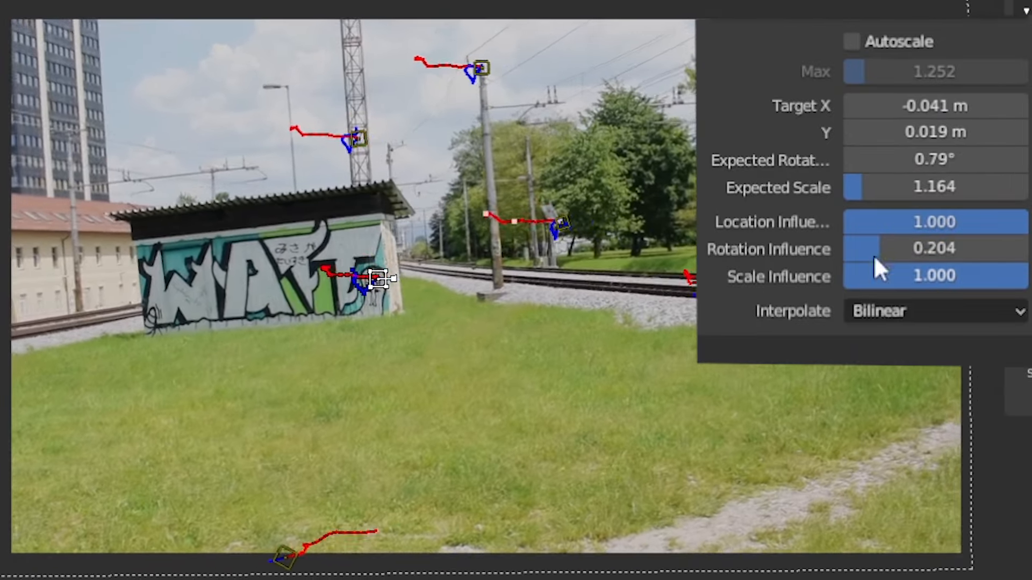
- Try lower Rotation Influence values such as 0.204 and restore the setting to 1.000
drag(873, 255, 1021, 255)
drag(936, 249, 842, 249)
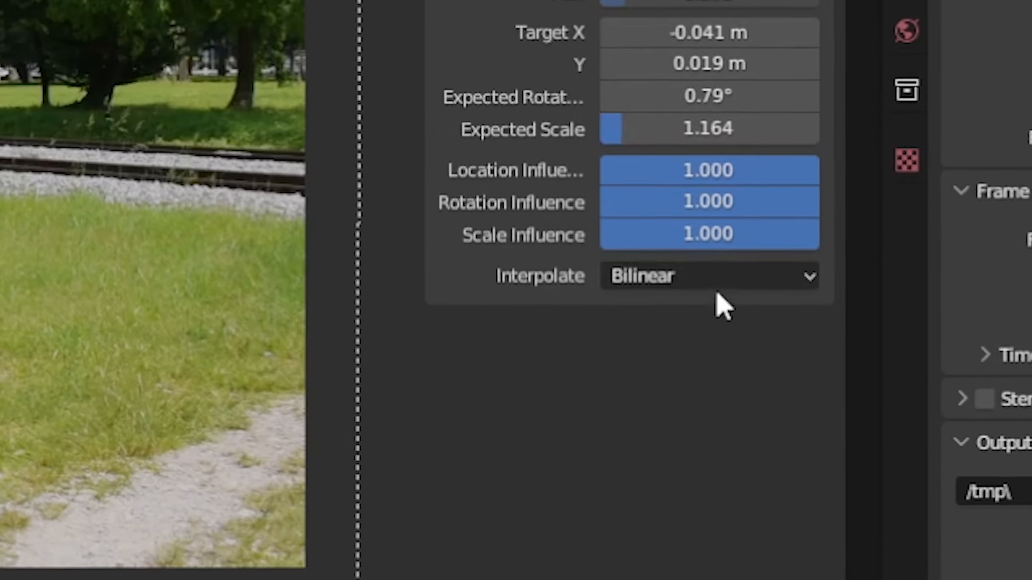
- Try Nearest interpolation on the stabilized footage and switch it back to Bilinear
click(705, 276)
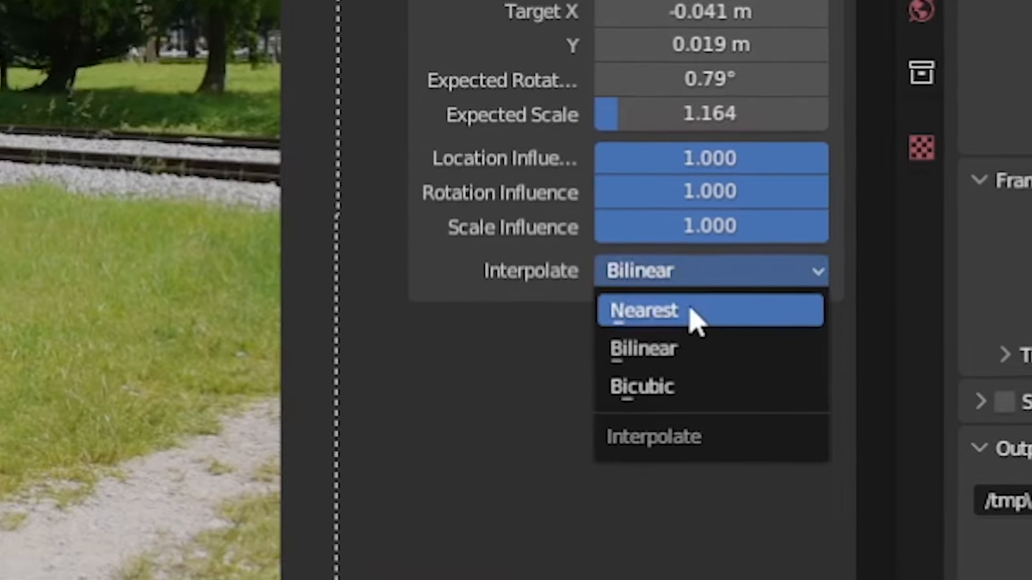
click(694, 317)
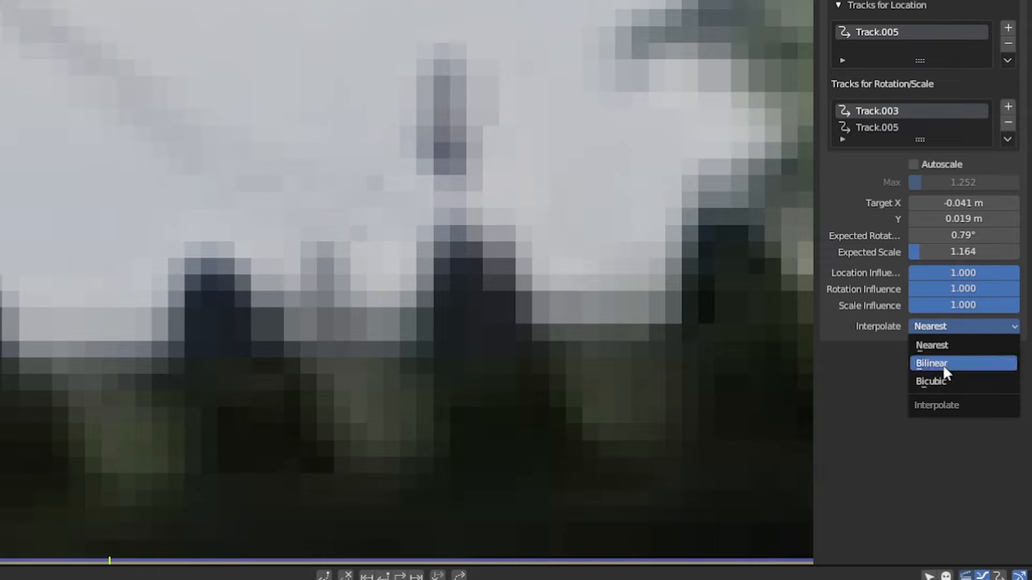
click(942, 364)
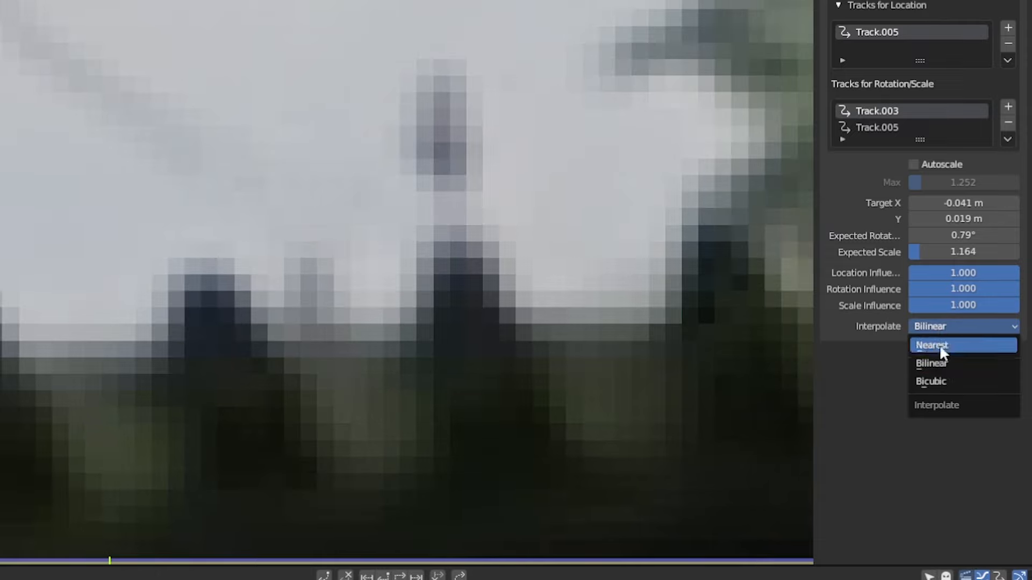
- Set the 2D stabilization interpolation to Bicubic
click(943, 382)
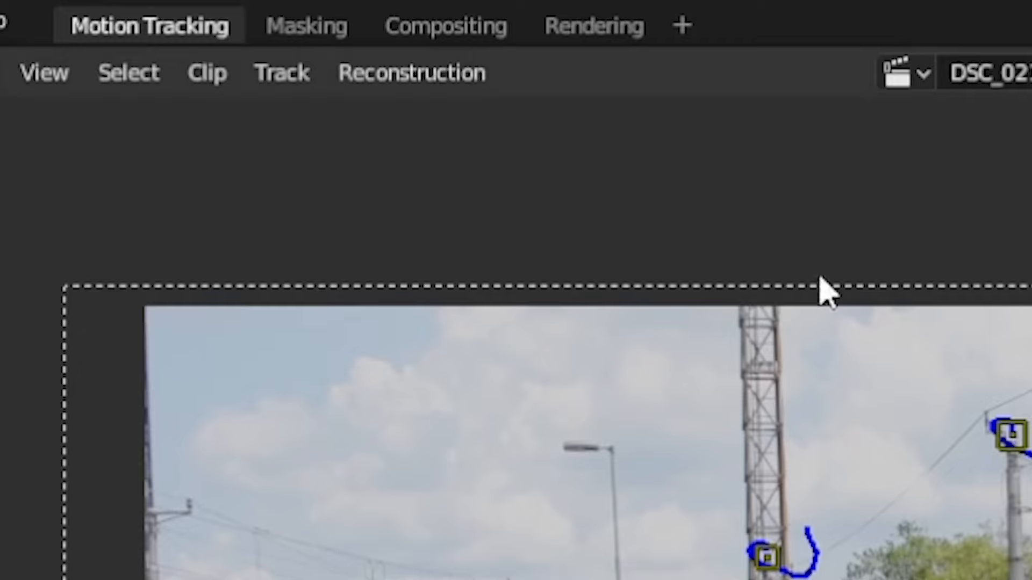
- In the compositor, insert a Stabilize 2D node after the Movie Clip node, assign DSC_0212.MOV to it and play the footage
click(460, 39)
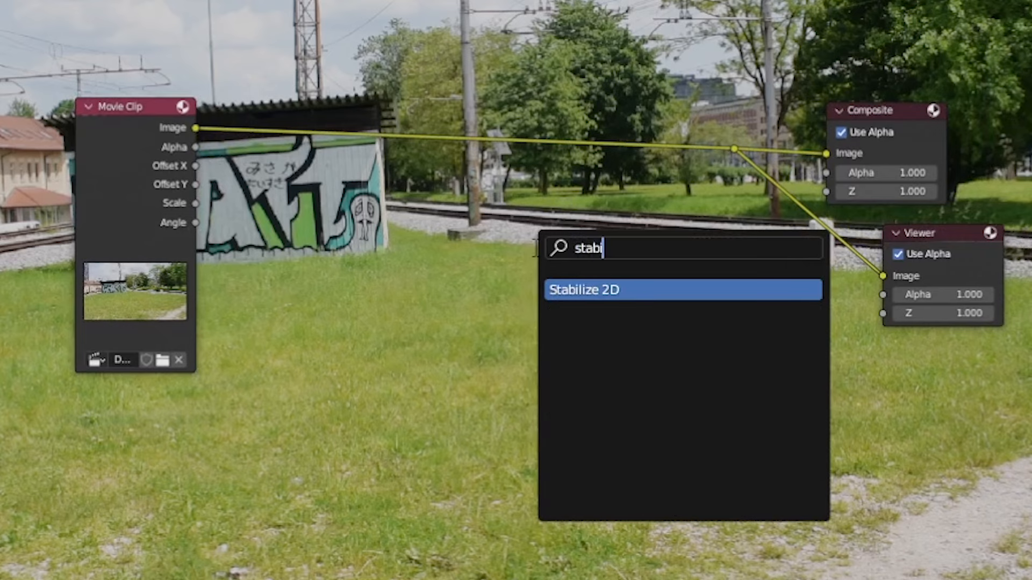
key(Return)
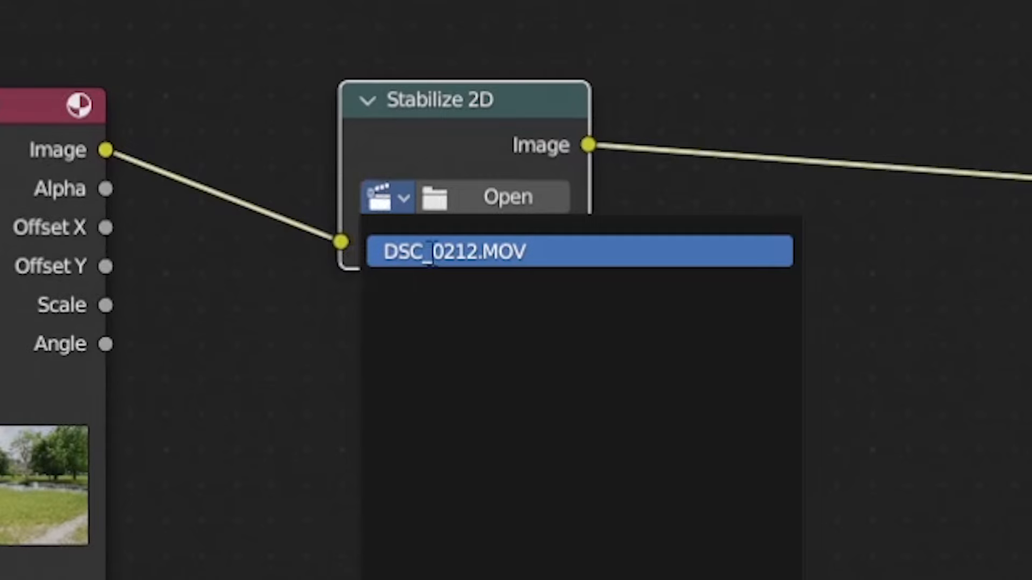
click(430, 253)
key(space)
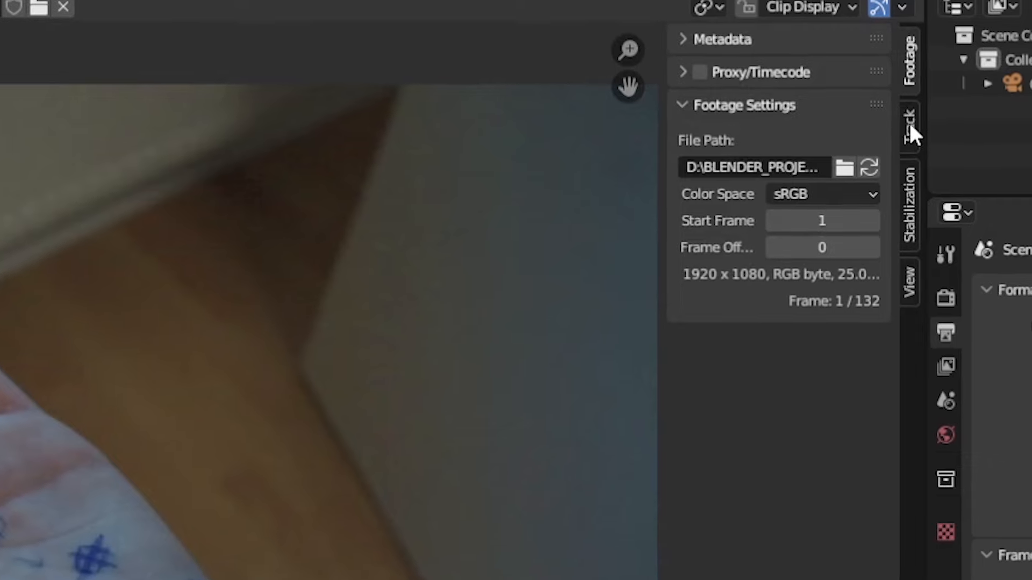
- Add a new tracking object to the Hand.MOV clip
click(910, 127)
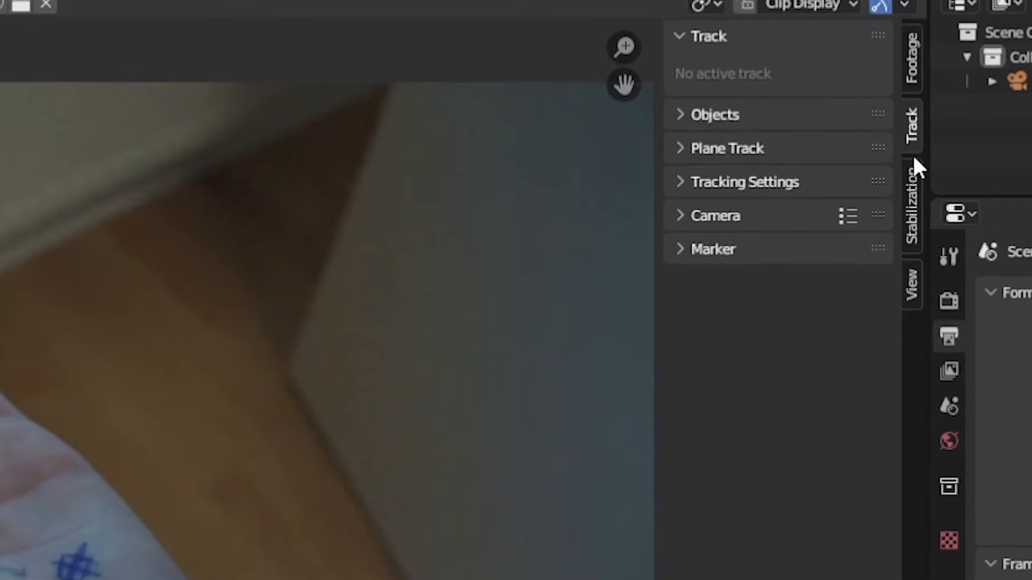
click(688, 119)
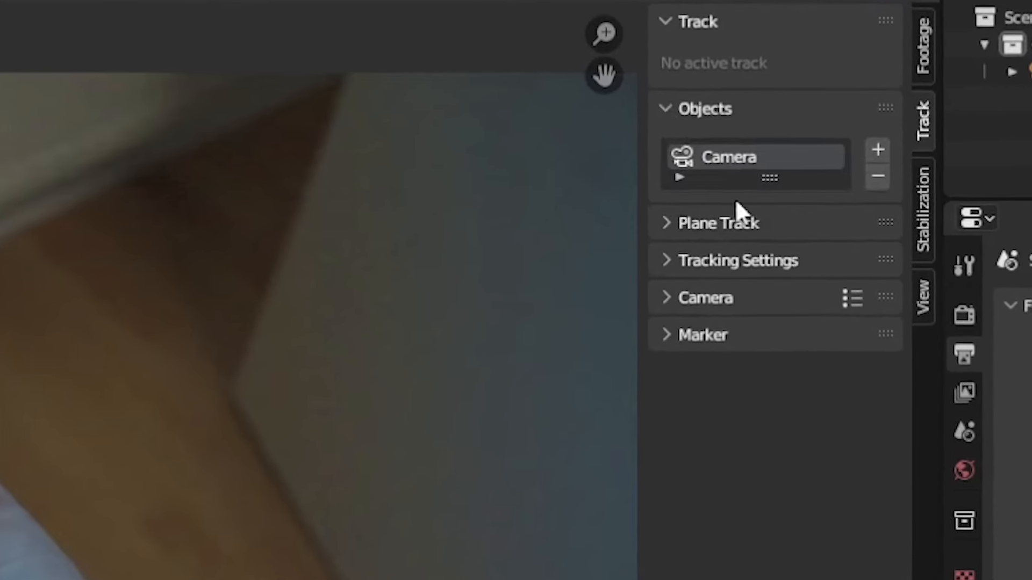
click(878, 148)
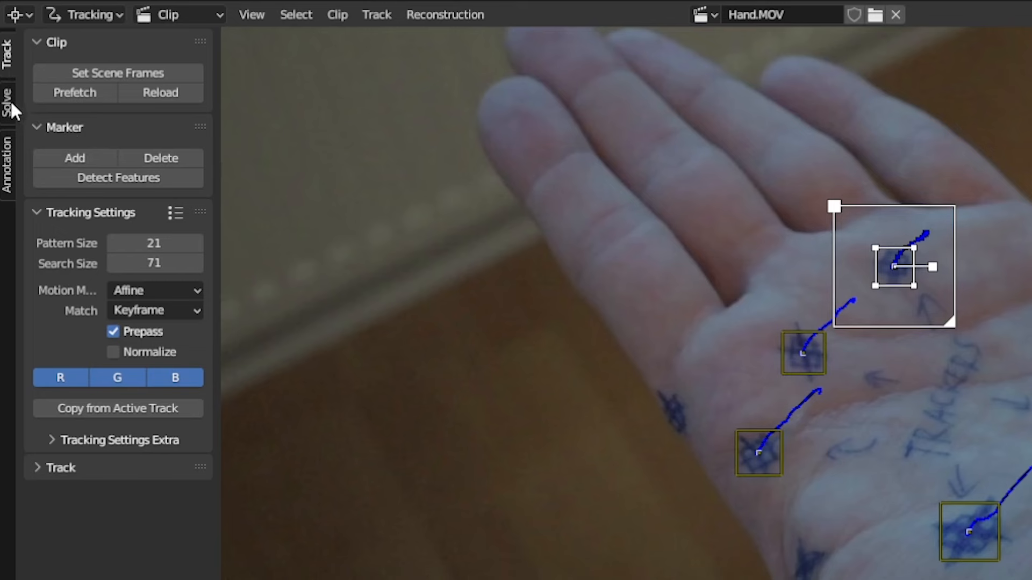
- Convert the hand clip's solved 3D markers to a mesh
click(8, 100)
click(45, 366)
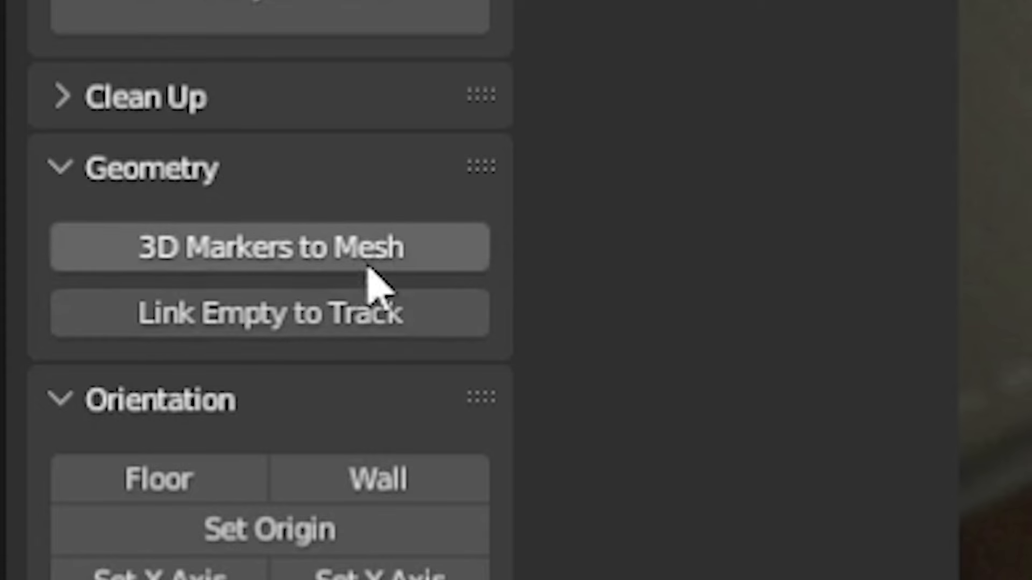
click(356, 257)
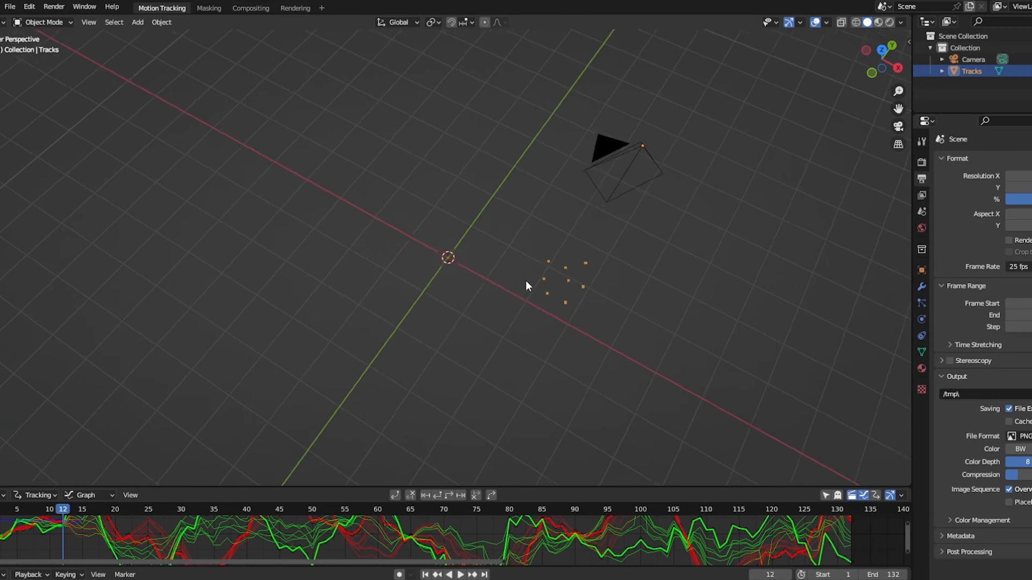
- Add an Object Solver constraint to the Tracks mesh
key(KP_Decimal)
scroll(528, 280, down, 6)
middle_drag(470, 288, 615, 208)
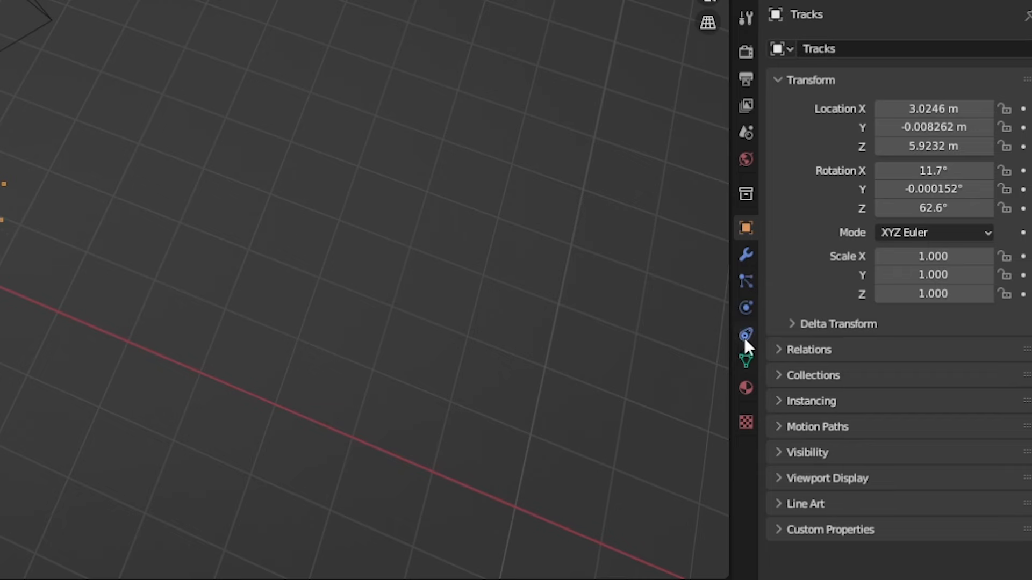
click(745, 336)
click(822, 50)
click(559, 144)
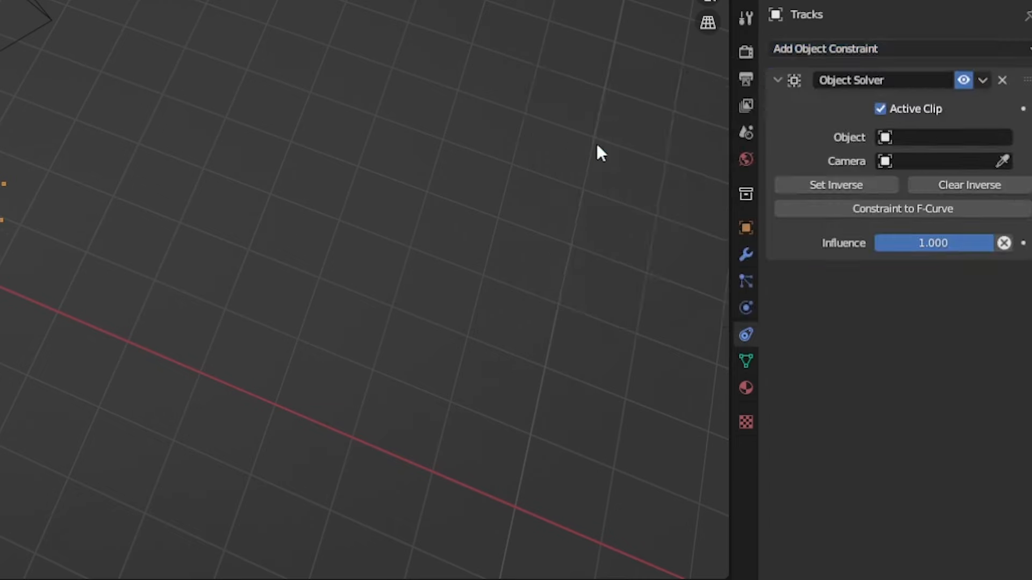
- Set the Object Solver's object to Hand and its camera to Camera, and set the inverse
click(914, 136)
click(839, 185)
click(908, 162)
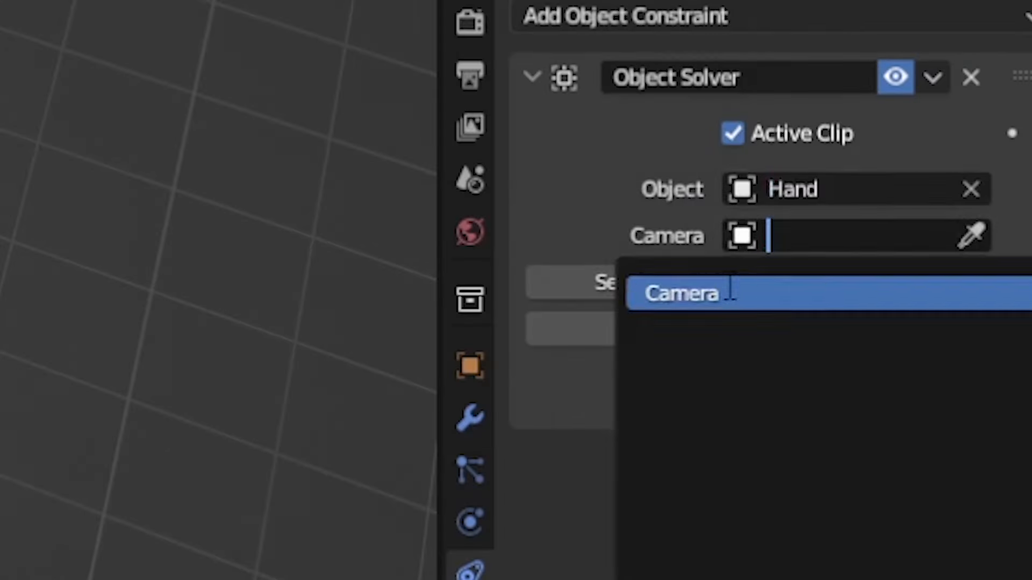
click(729, 293)
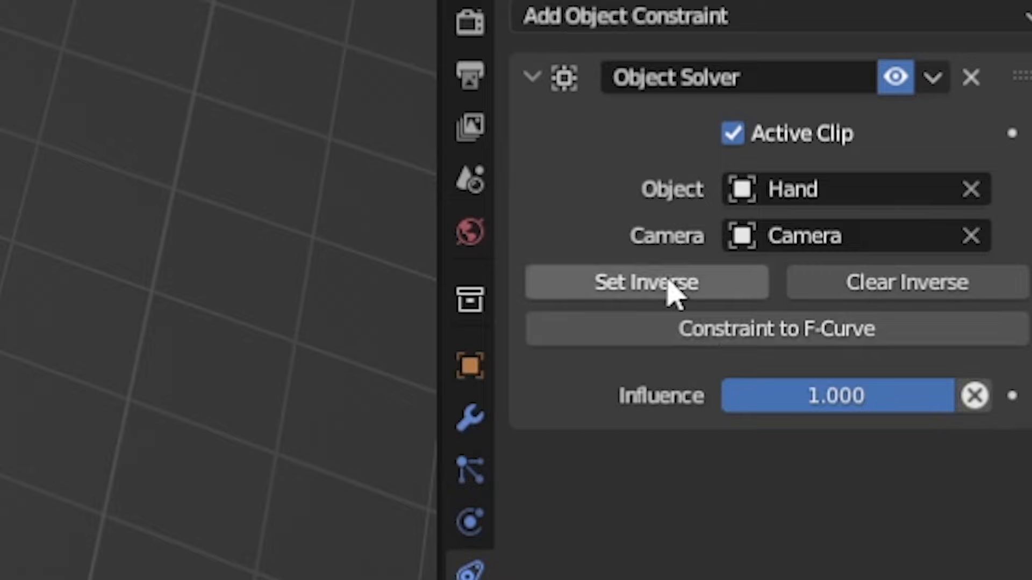
click(667, 293)
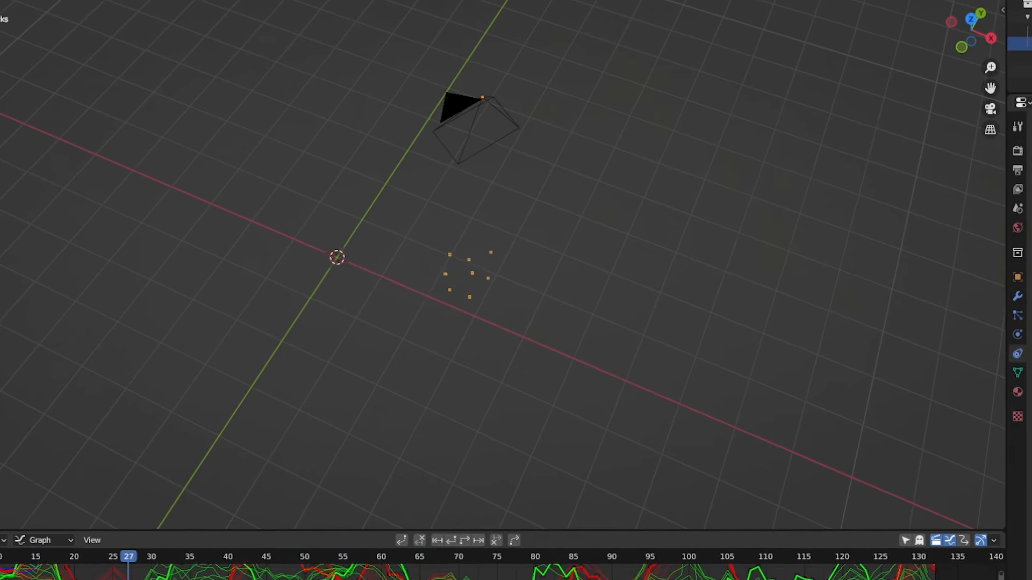
- Link empties to the hand's tracks and scrub the timeline to check how they move
click(240, 271)
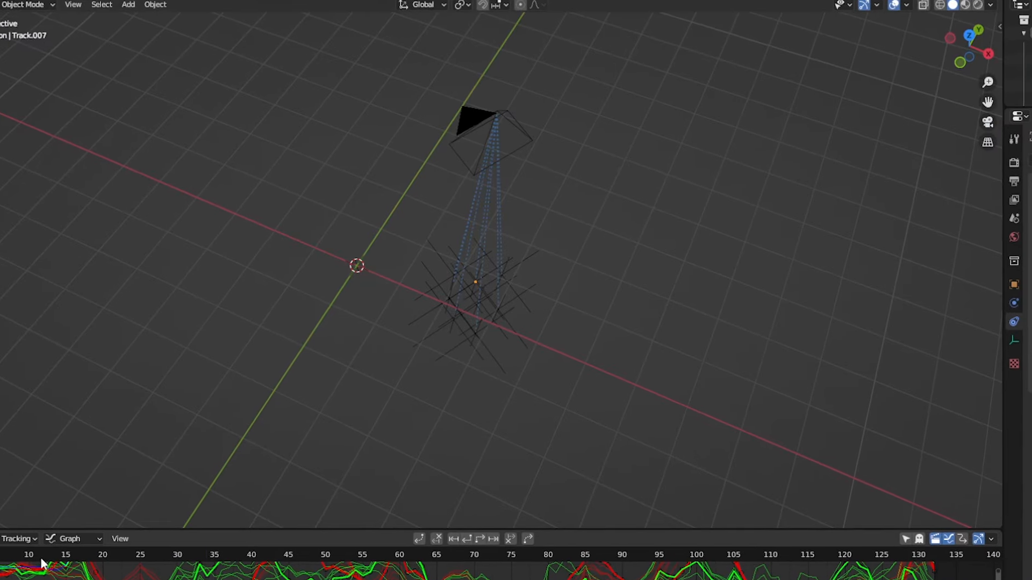
drag(41, 562, 218, 570)
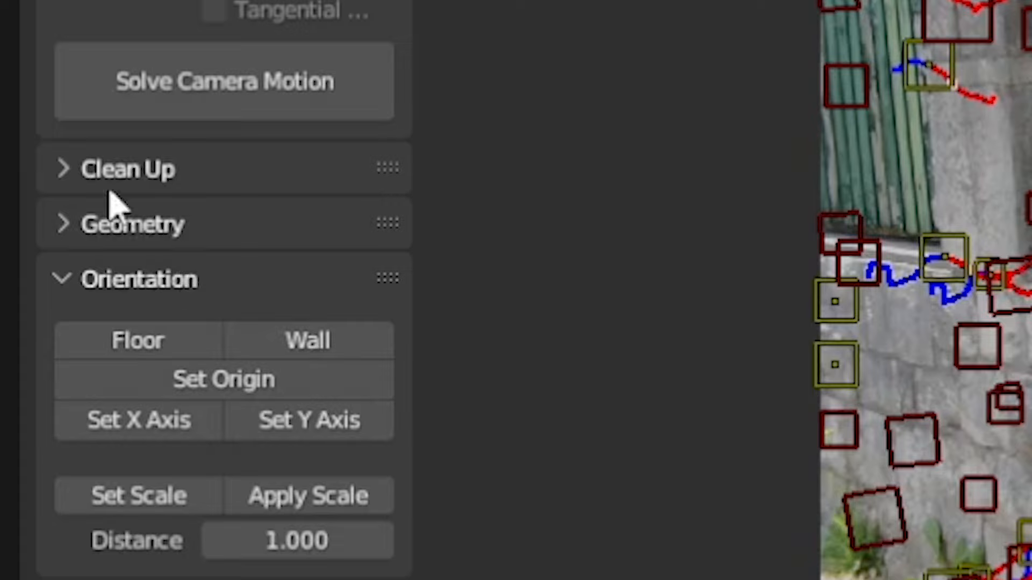
- Open the Clean Up settings for the wall footage's tracks
click(131, 171)
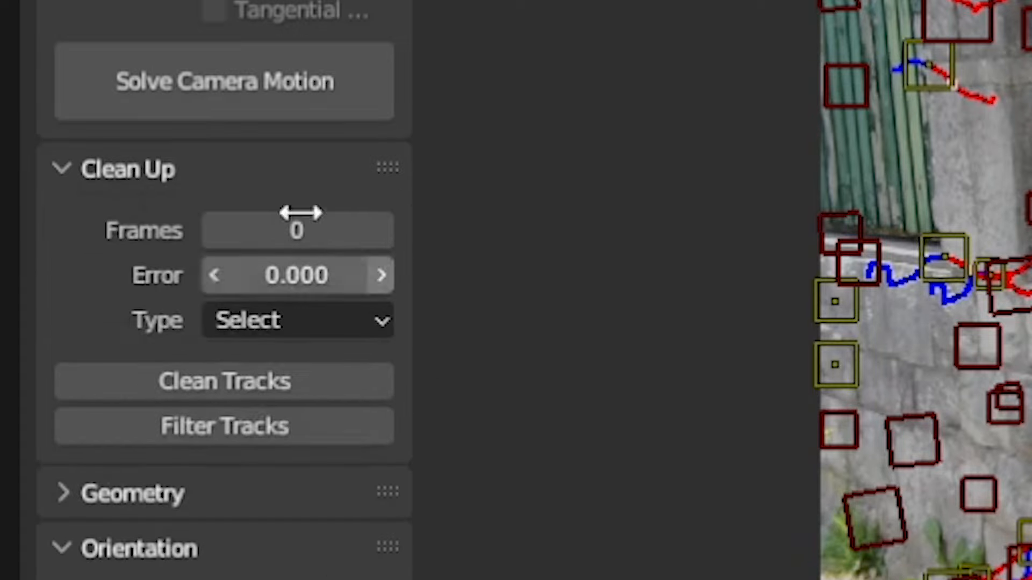